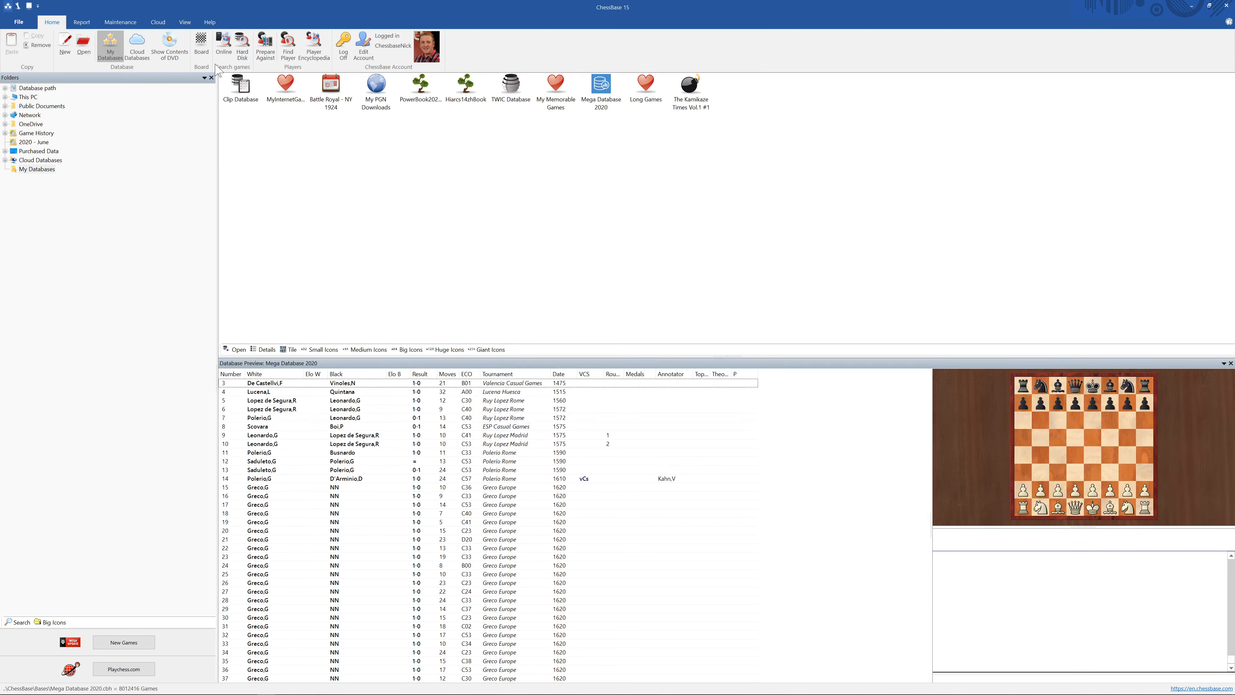
Open a board window and deactivate Komodo 14 64-bit Monte-Carlo, Stockfish 10 64 POPCNT and Mate 2.21 in the engine management.
click(208, 44)
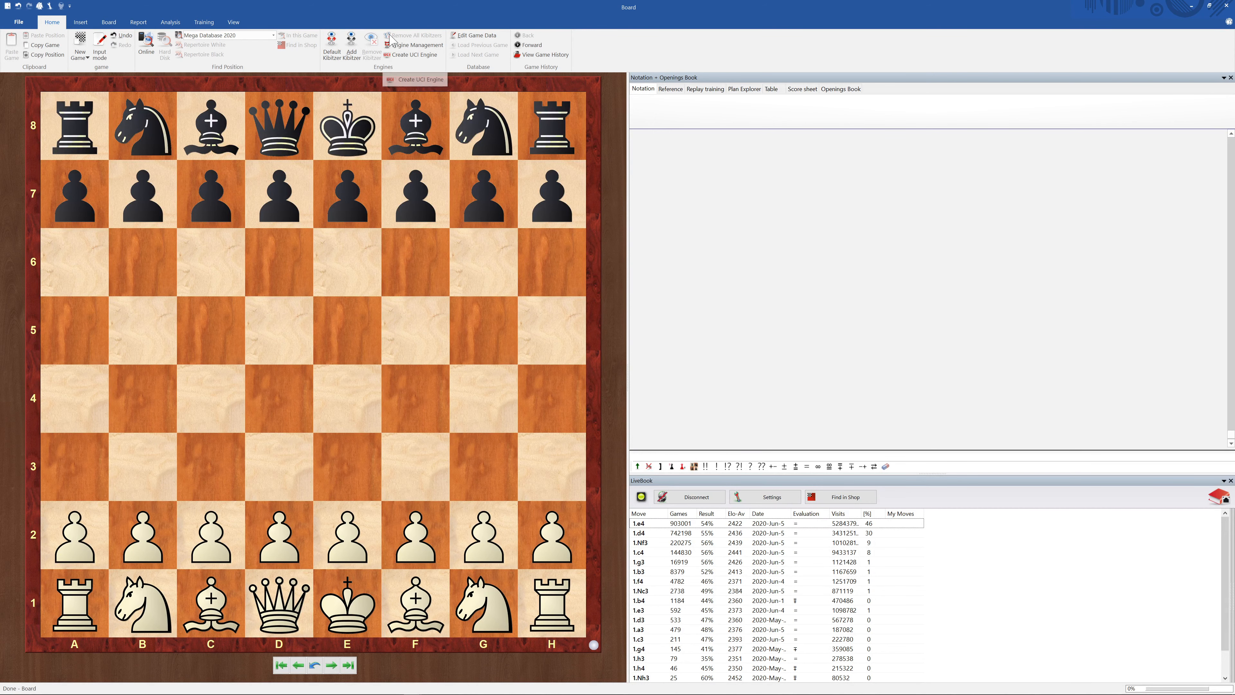
click(401, 47)
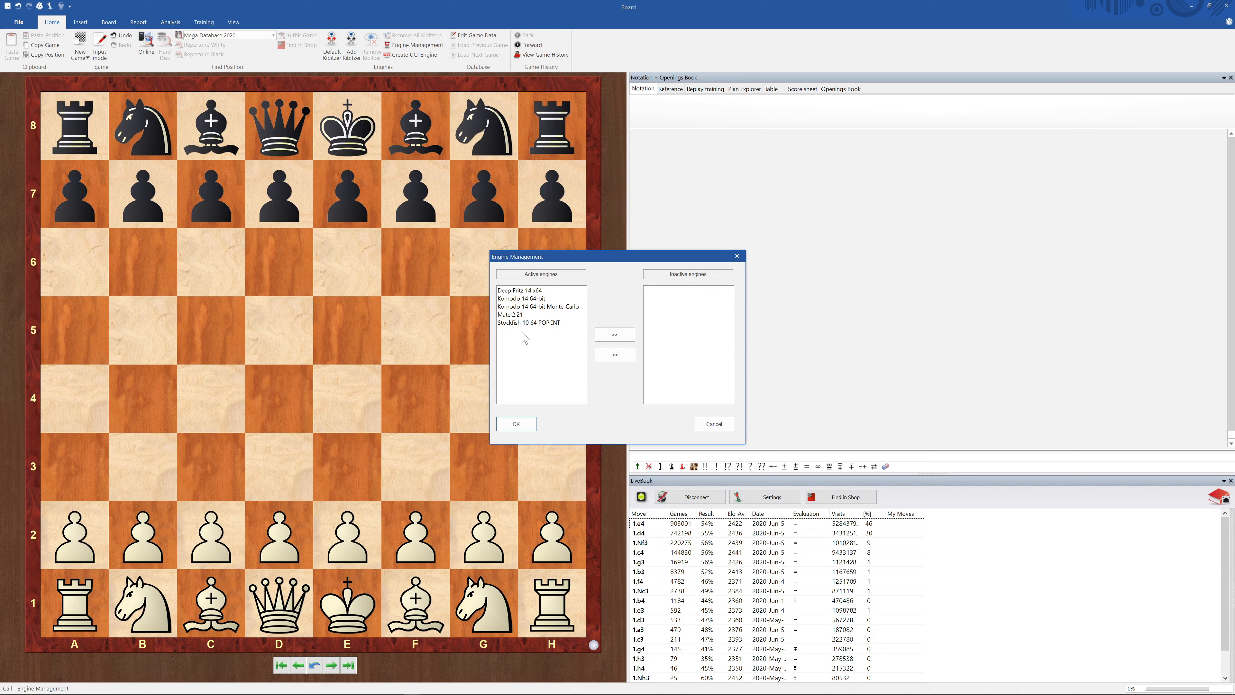
click(523, 307)
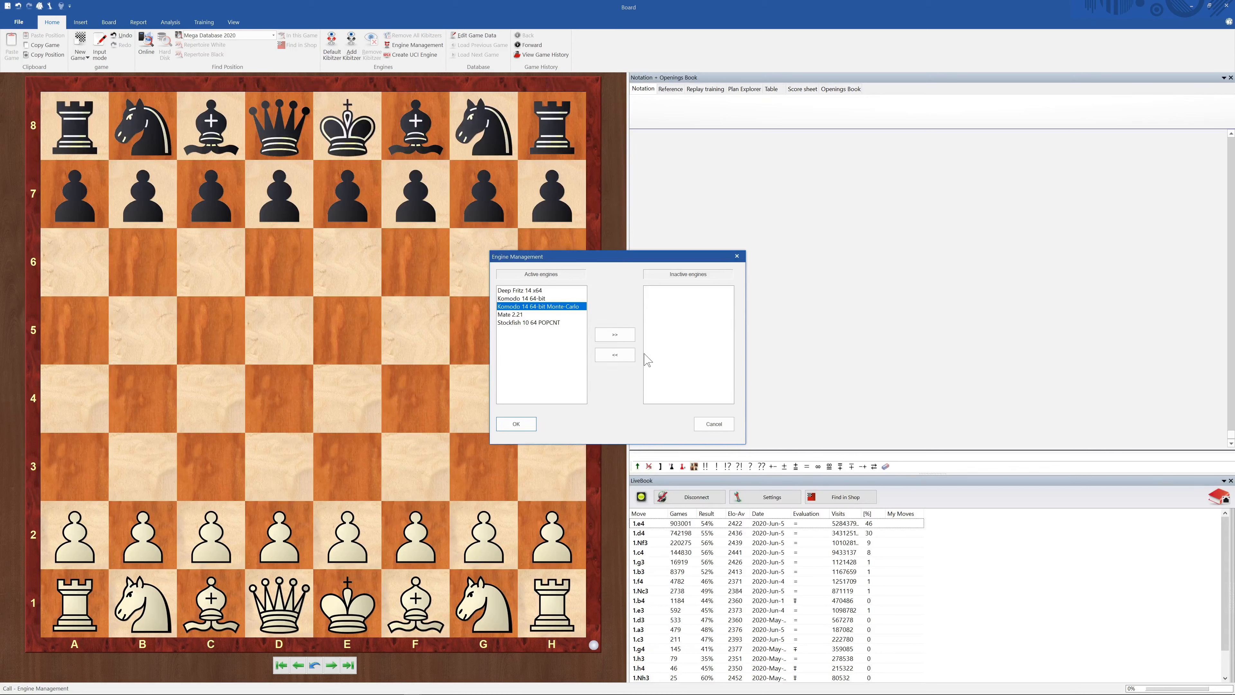
click(619, 343)
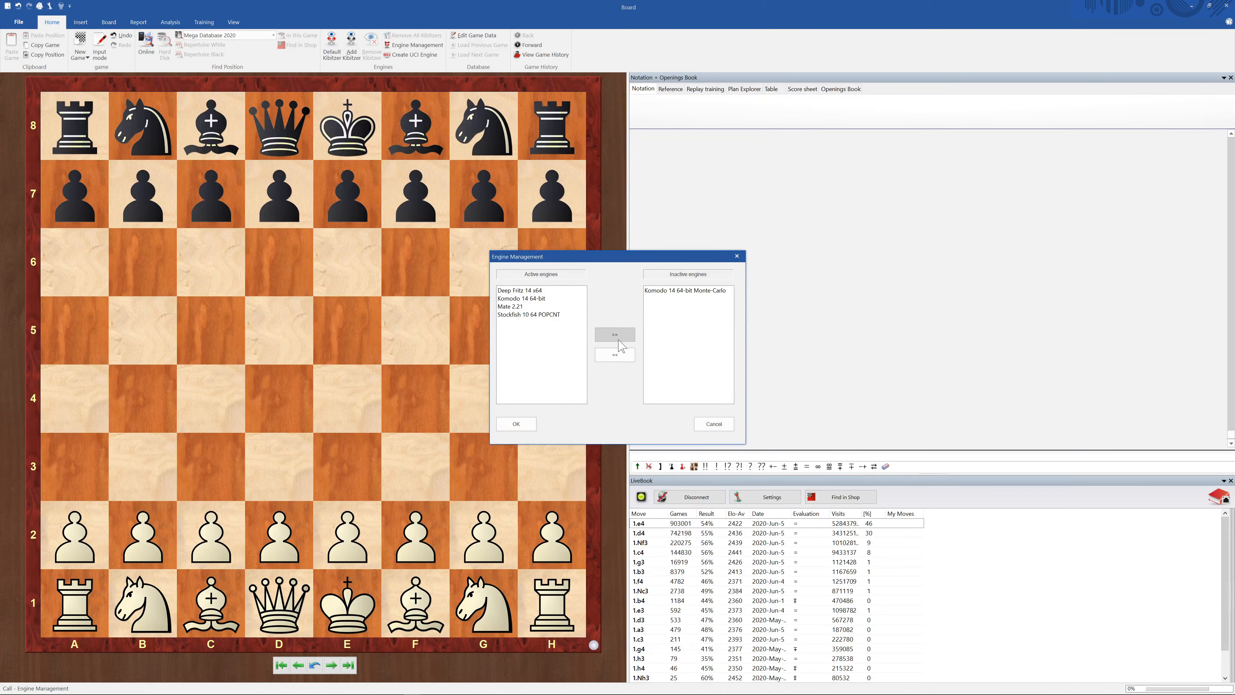
click(524, 314)
click(618, 335)
click(518, 307)
click(625, 336)
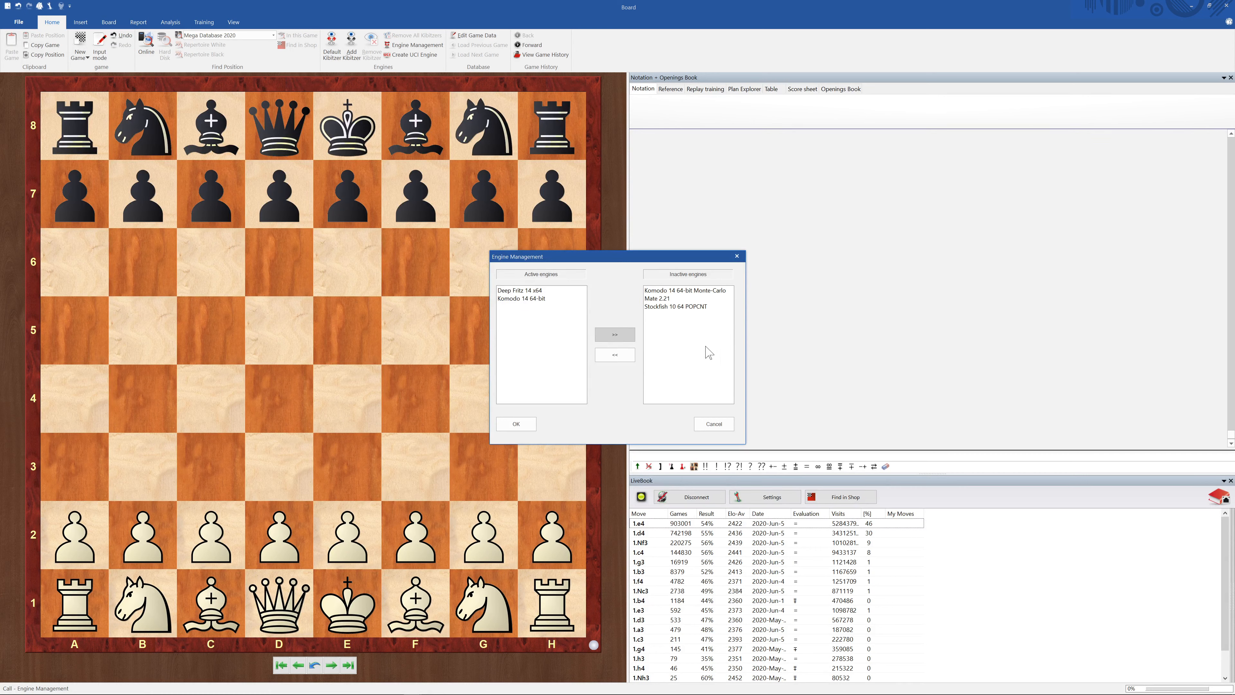
Move Stockfish 10 64 POPCNT back to the active engines and deactivate it again.
click(673, 306)
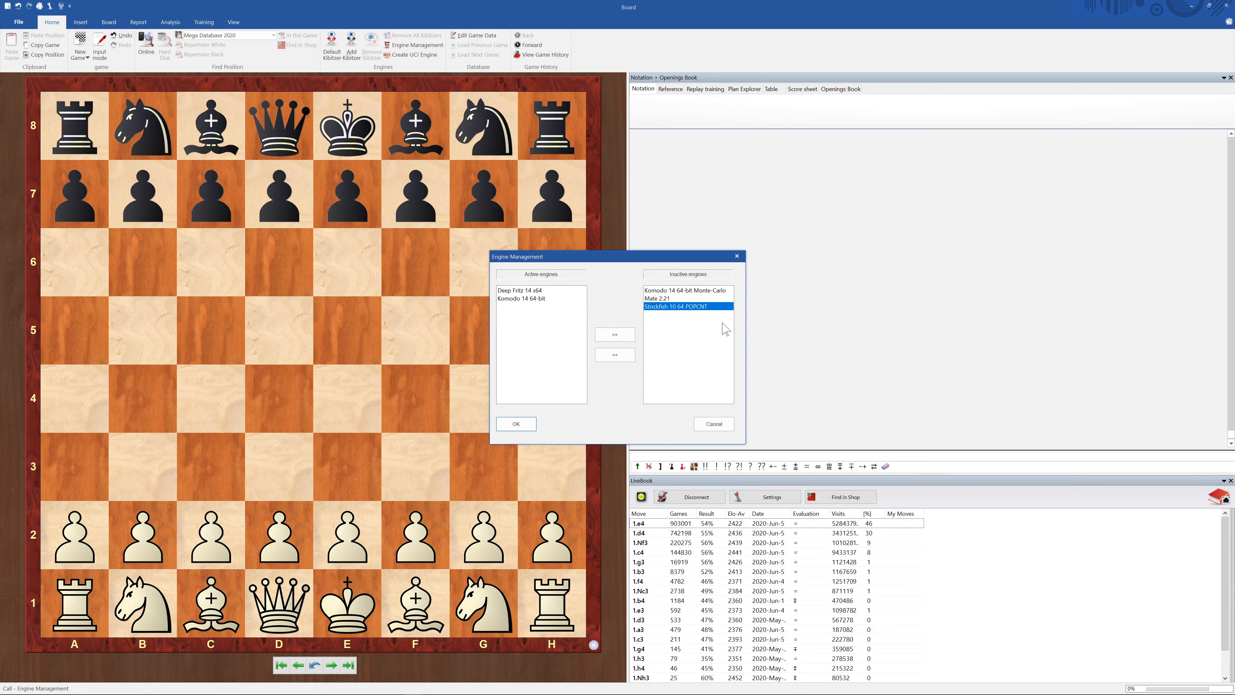
click(625, 361)
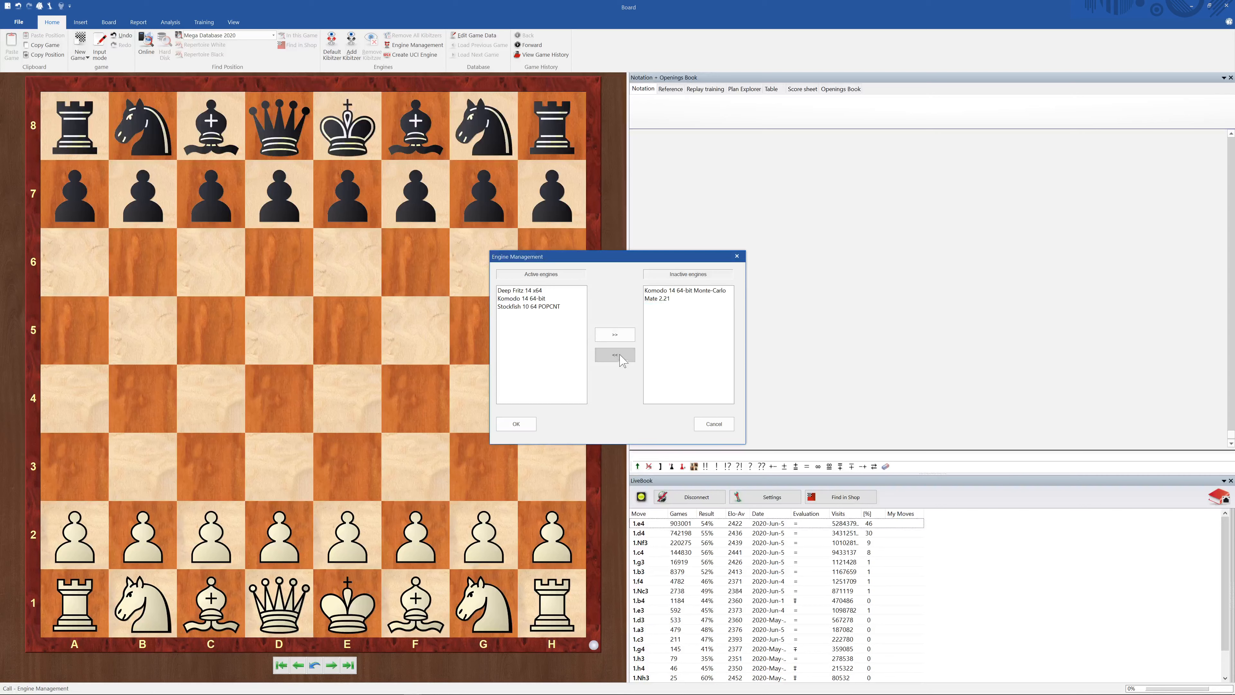
click(547, 307)
click(608, 341)
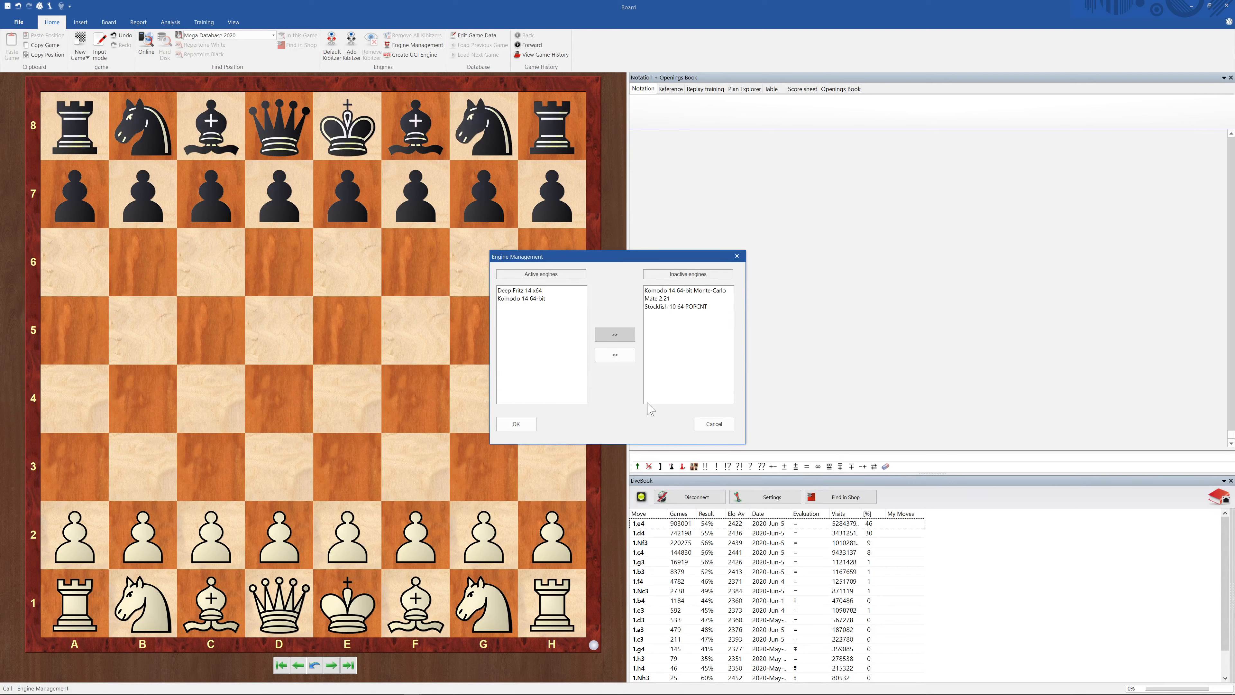
Confirm the active and inactive engine lists and close the board window.
click(516, 423)
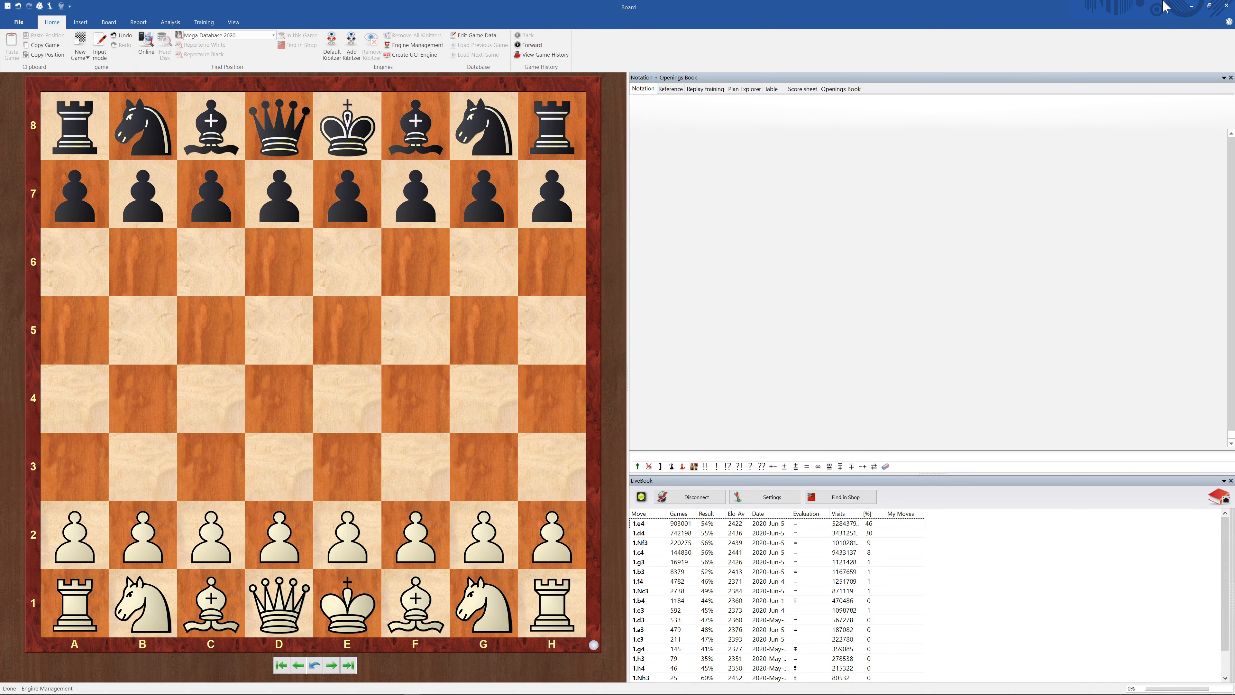
click(1223, 7)
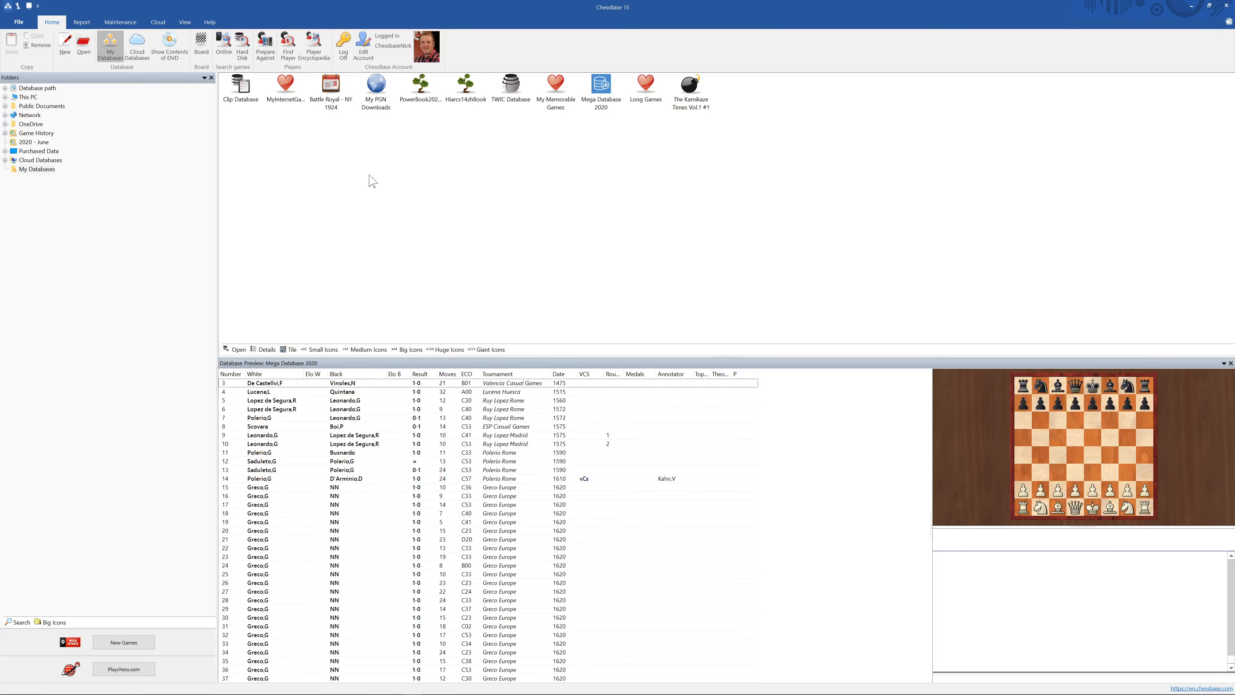
In the program's engine options, choose Komodo 14 64-bit as the default engine with a hashtable size of 2048 MB.
click(19, 23)
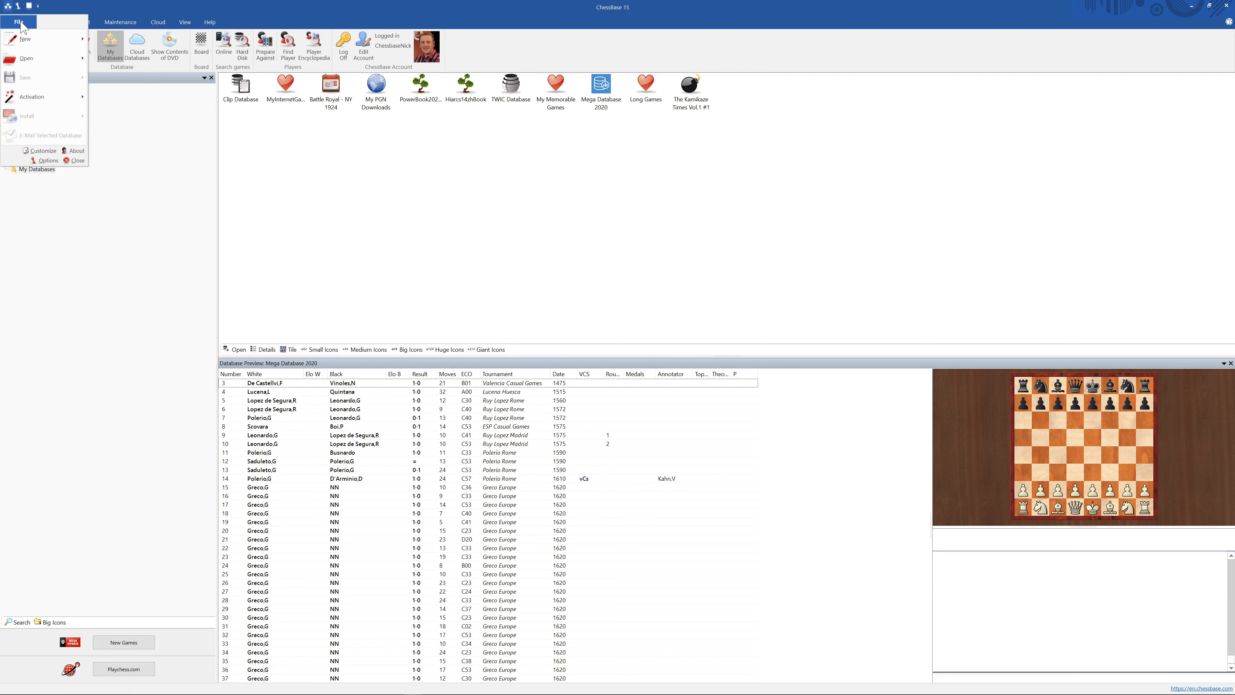
click(48, 161)
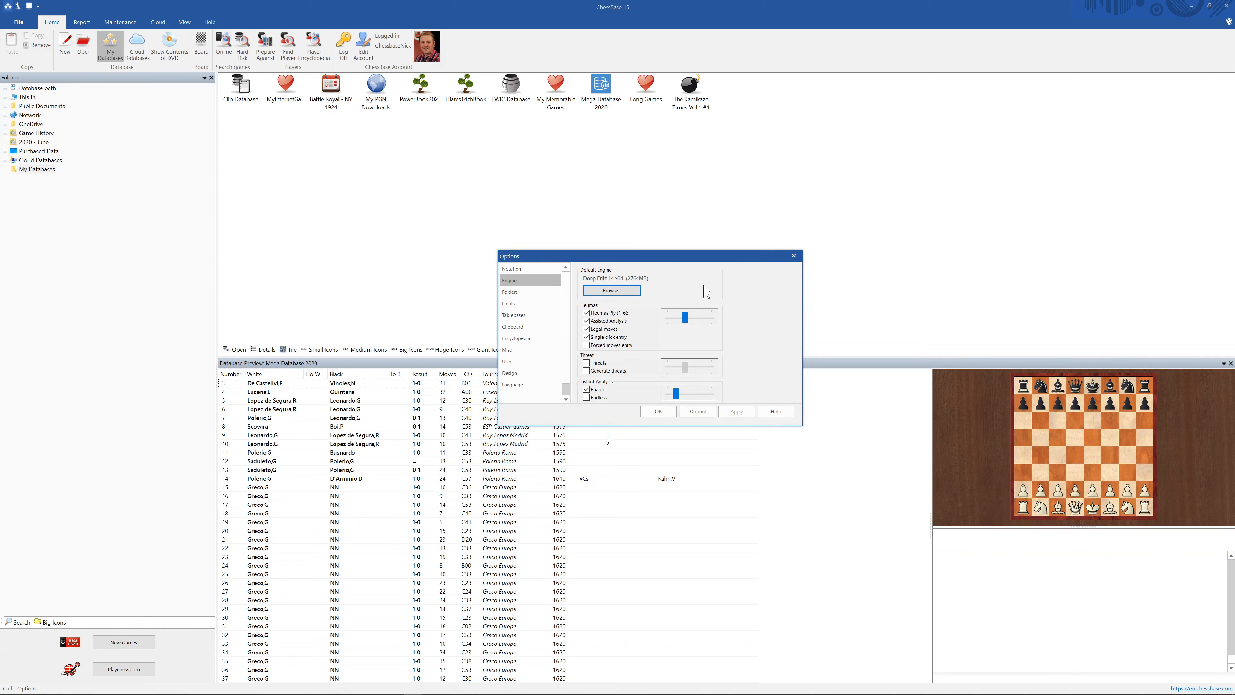
click(627, 291)
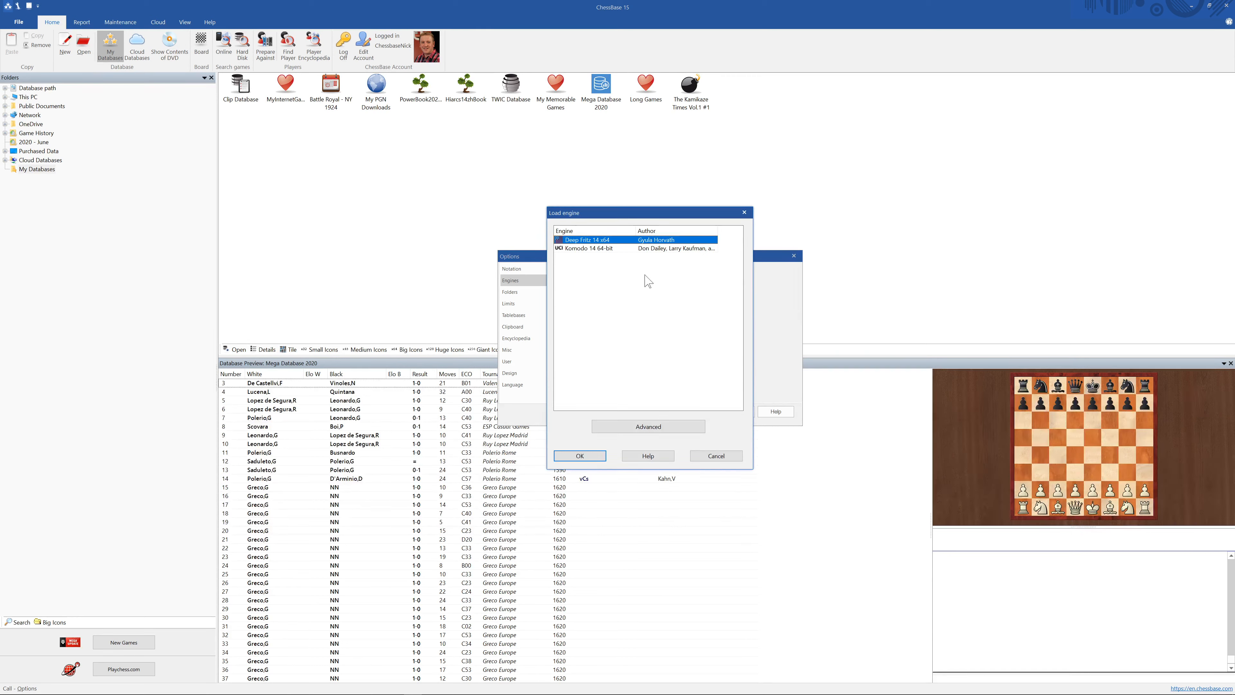
click(610, 250)
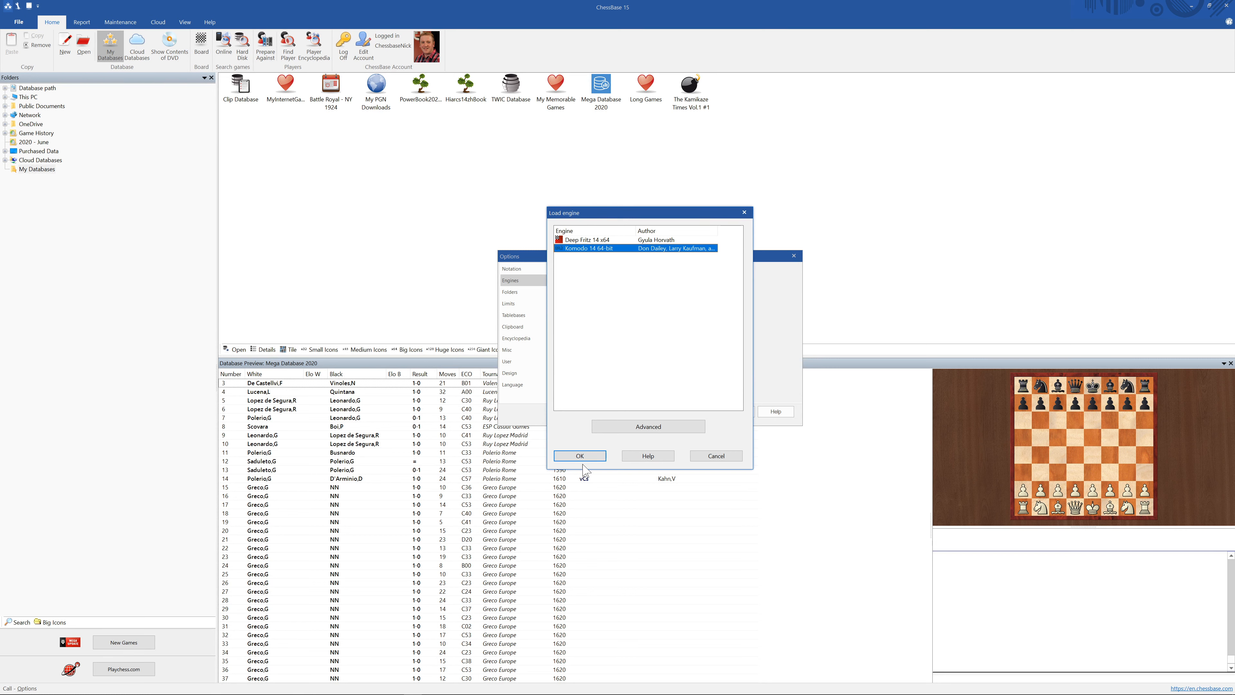
click(645, 433)
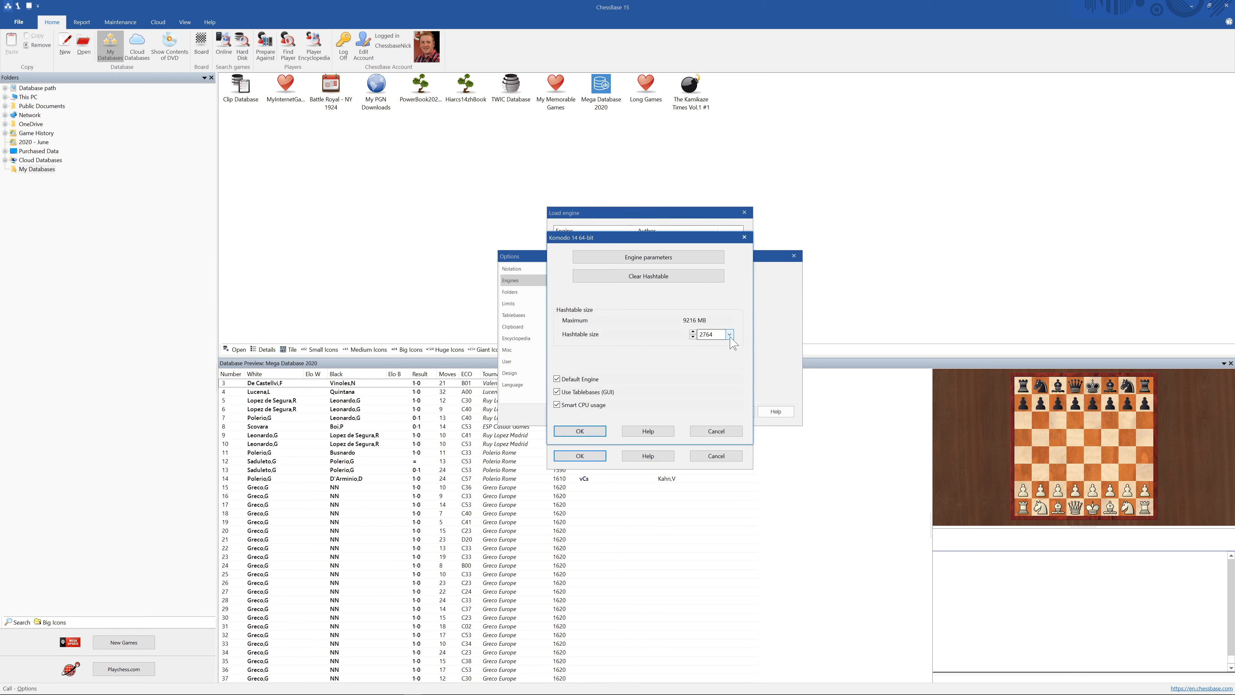
click(730, 336)
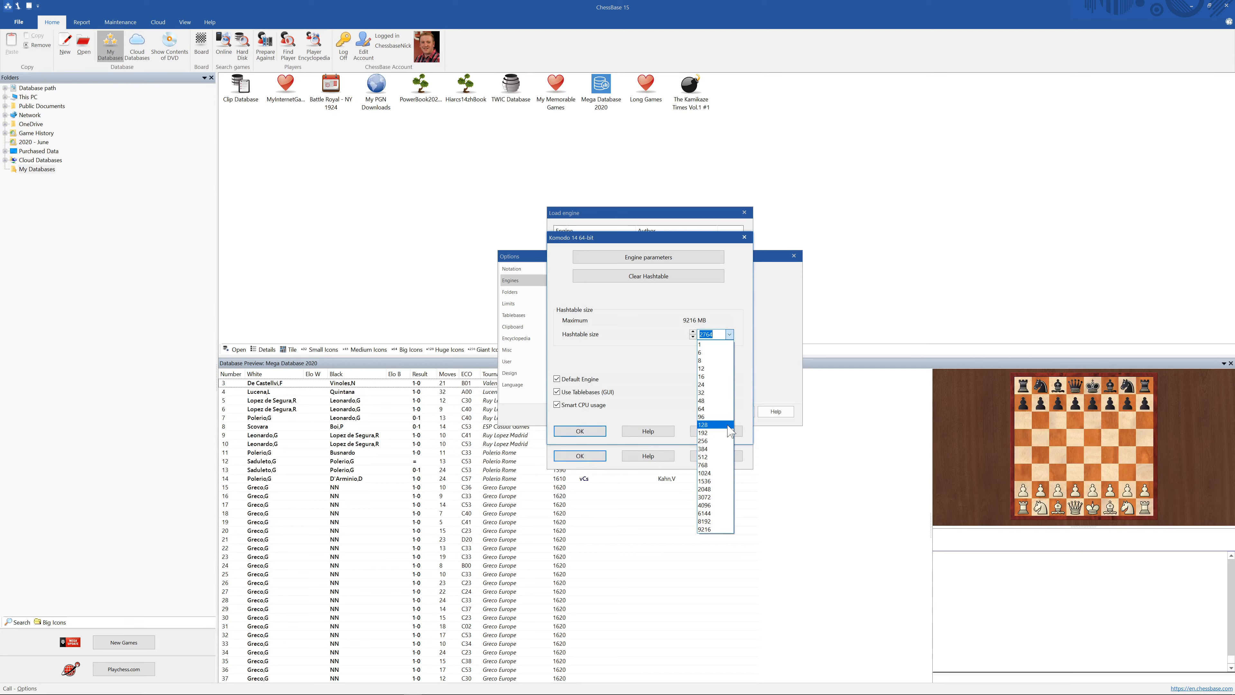
click(711, 490)
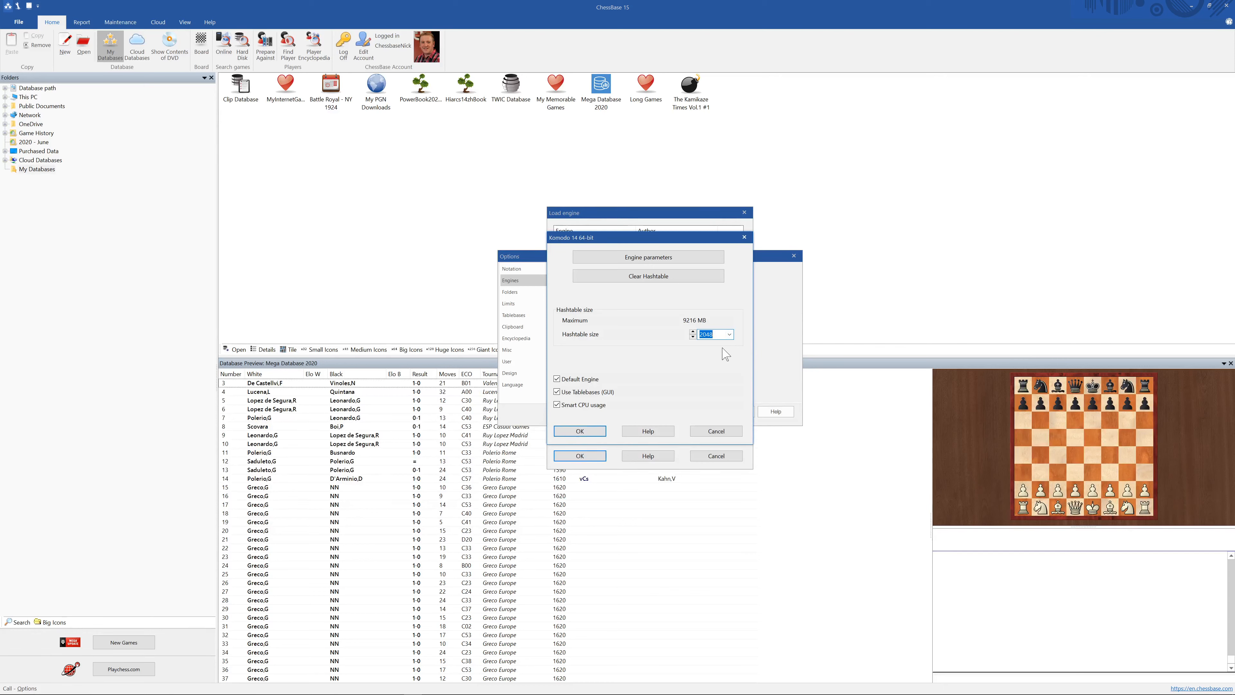
Try a hashtable size of 4096 MB for Komodo 14 64-bit and set it back to 2048 MB.
click(729, 334)
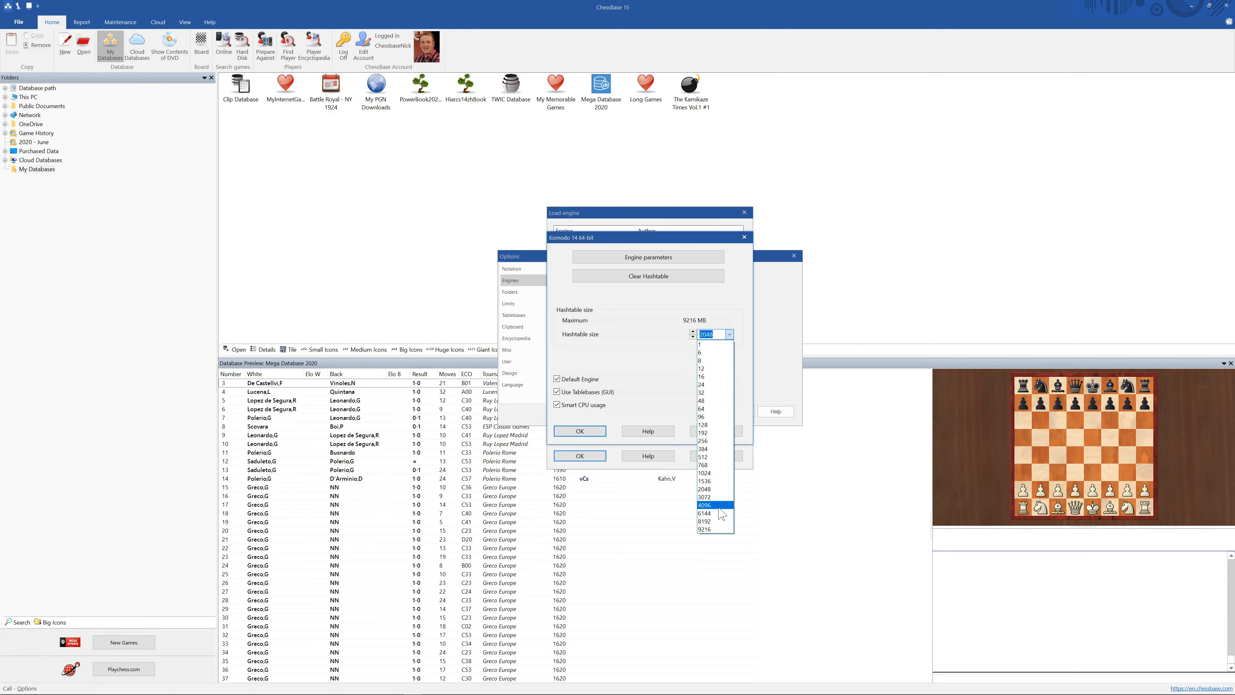
click(718, 506)
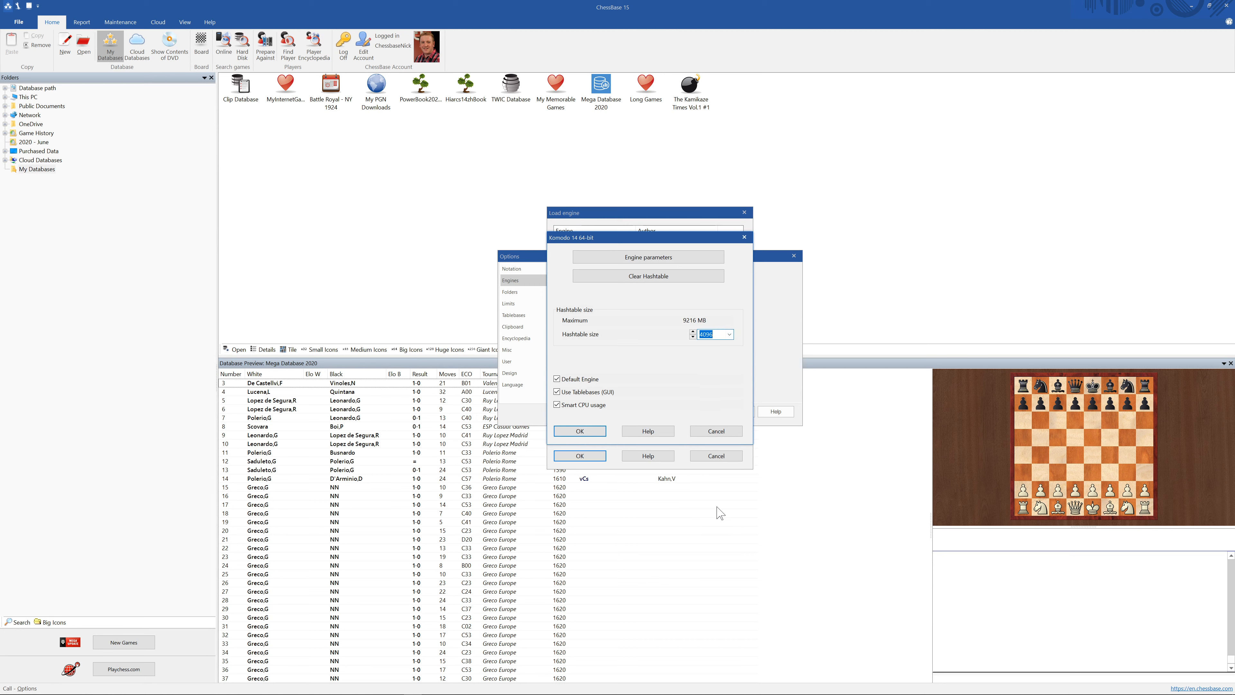
click(729, 334)
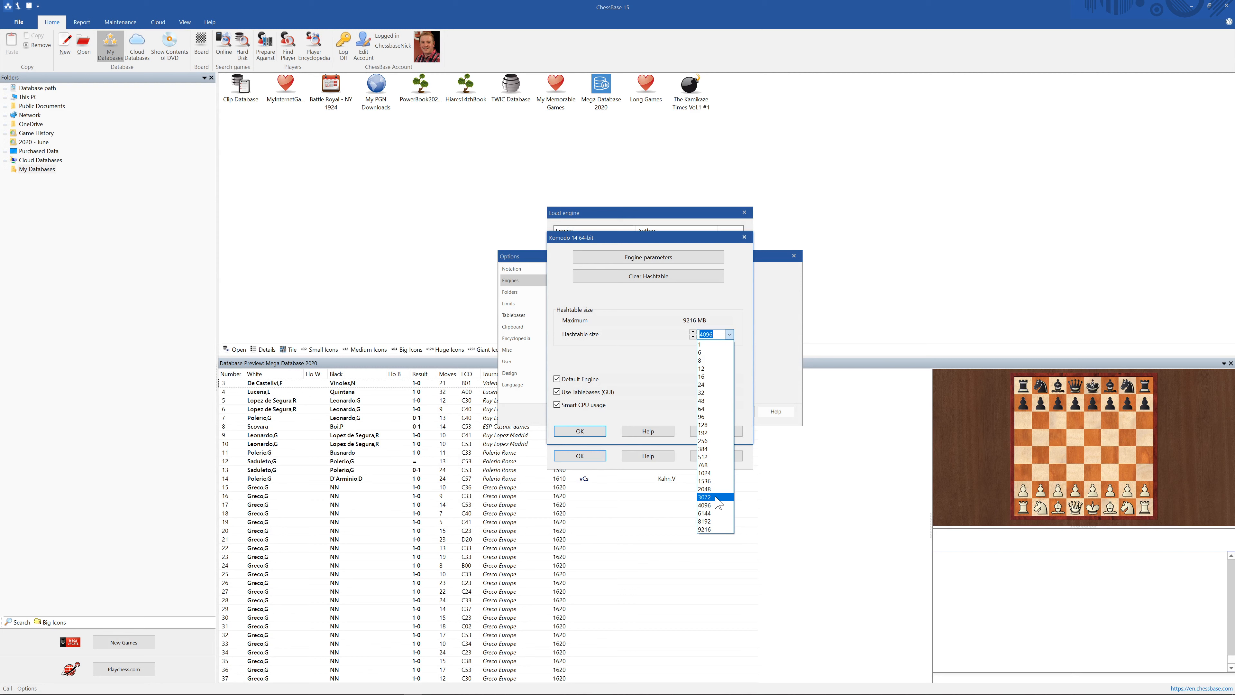
click(720, 489)
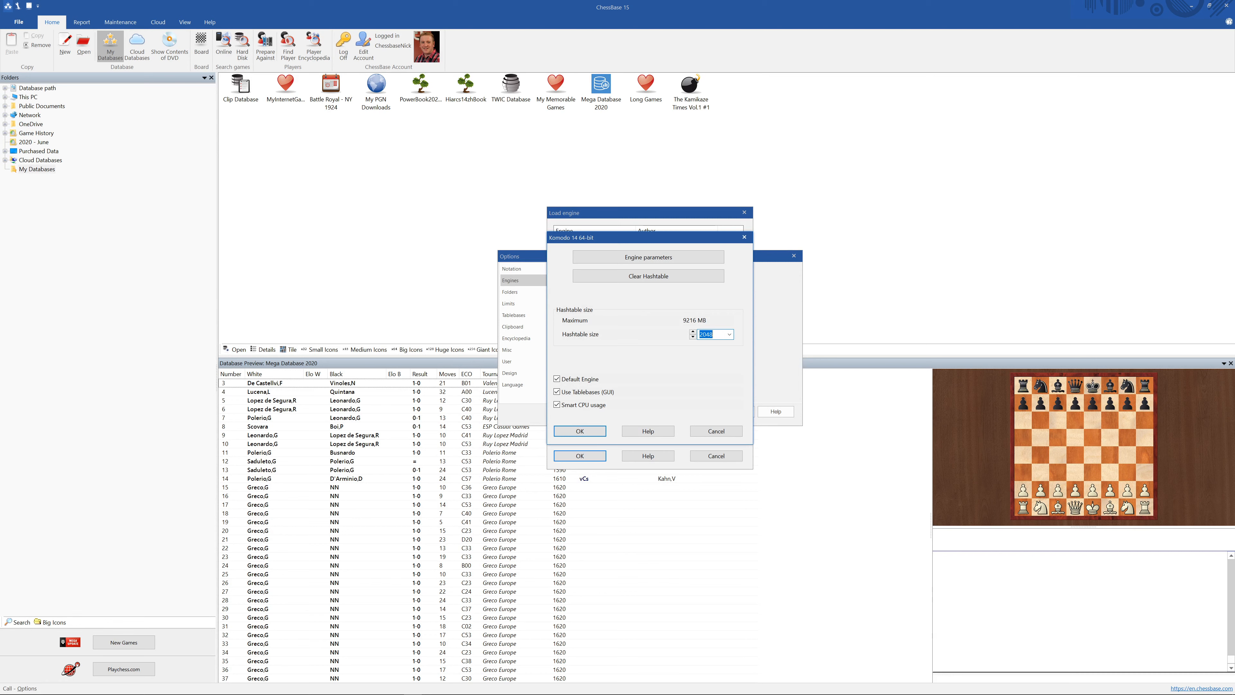
Confirm the Komodo 14 64-bit settings and the default engine choice, and save the program options.
click(579, 432)
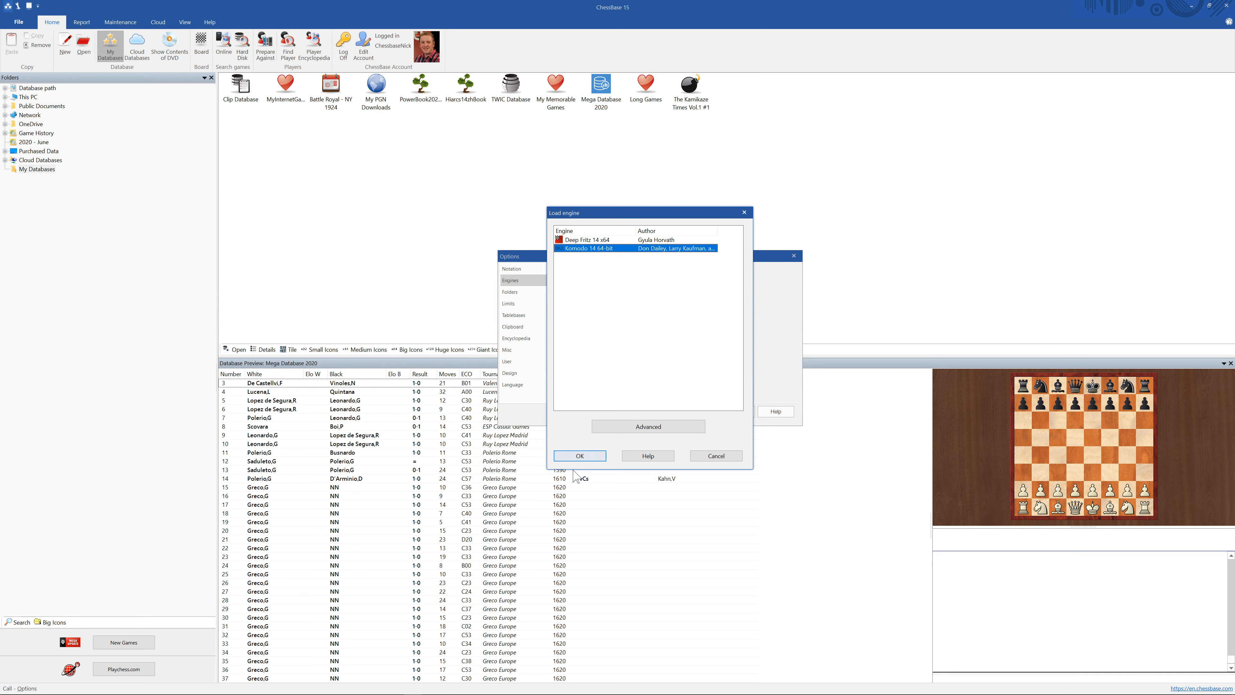
click(579, 456)
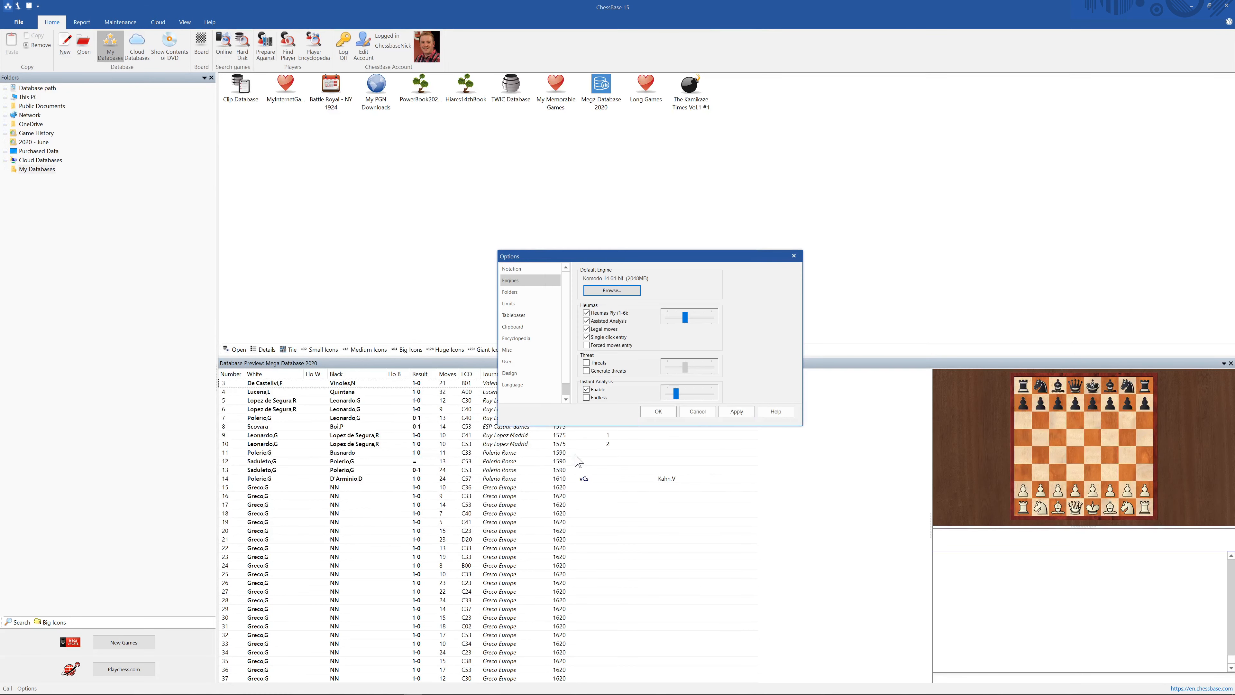
click(659, 412)
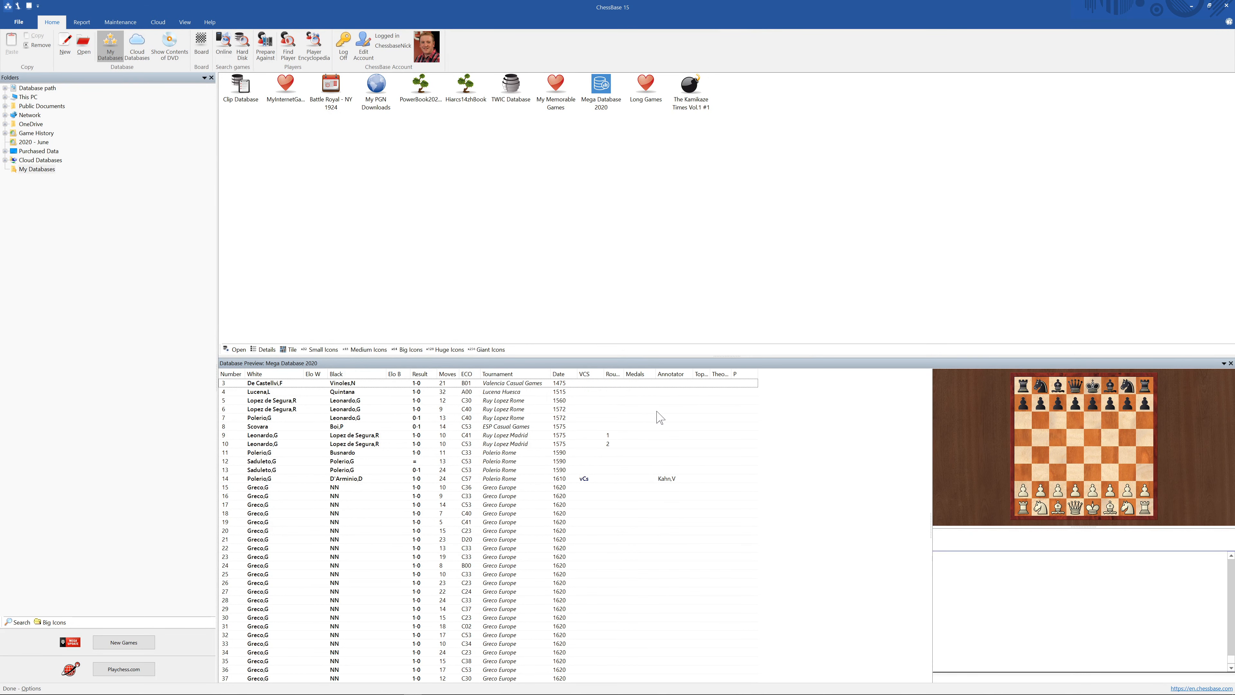
Open a new board window and switch the default kibitzer on and off again.
click(201, 46)
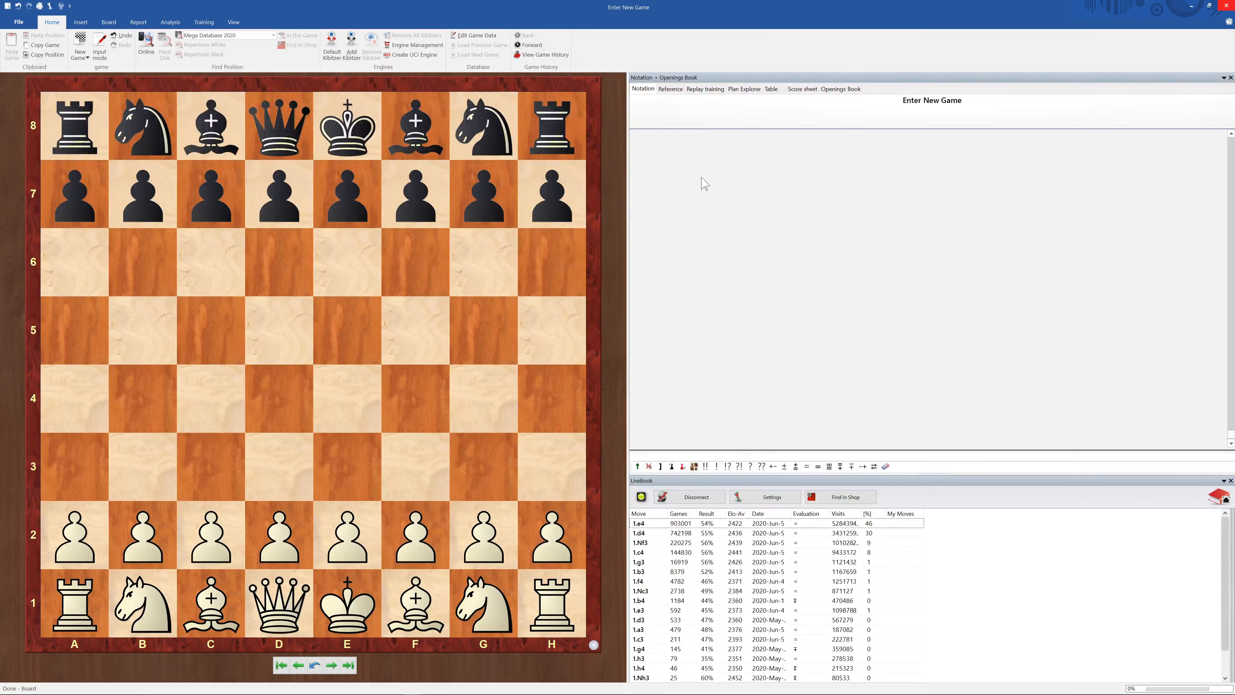
click(333, 38)
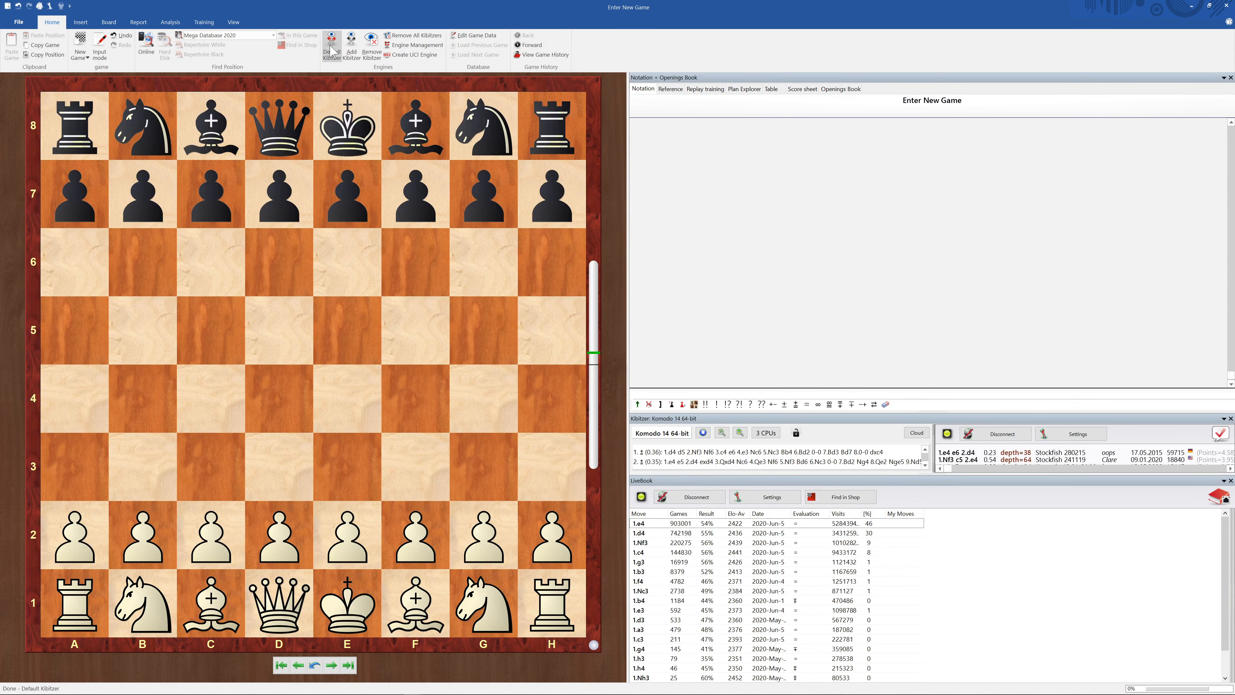
click(332, 48)
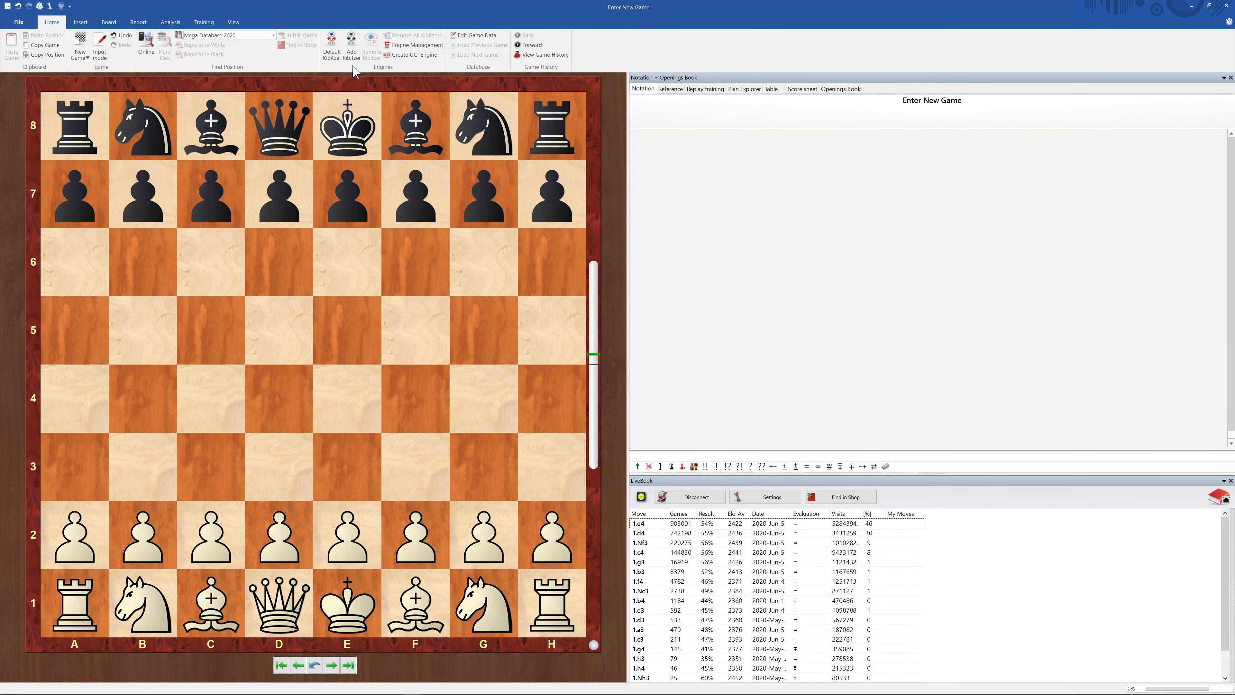
Look at the list of engines that can be added as a kibitzer, without loading any.
click(353, 49)
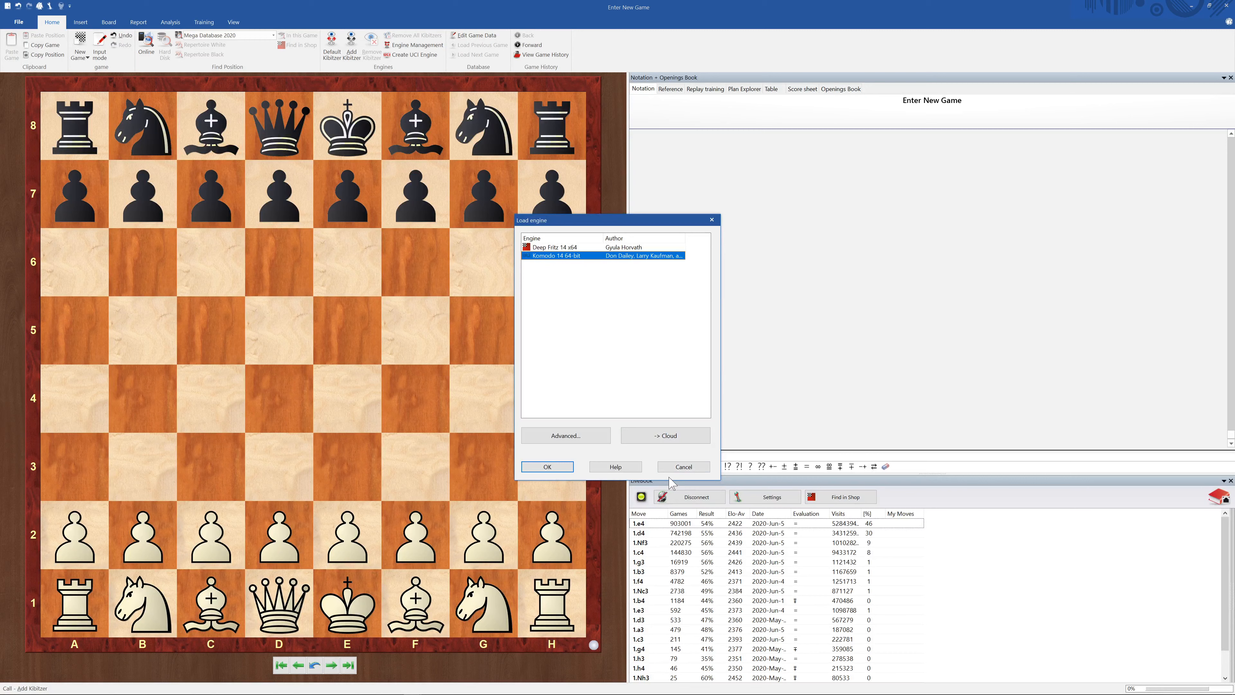
click(683, 466)
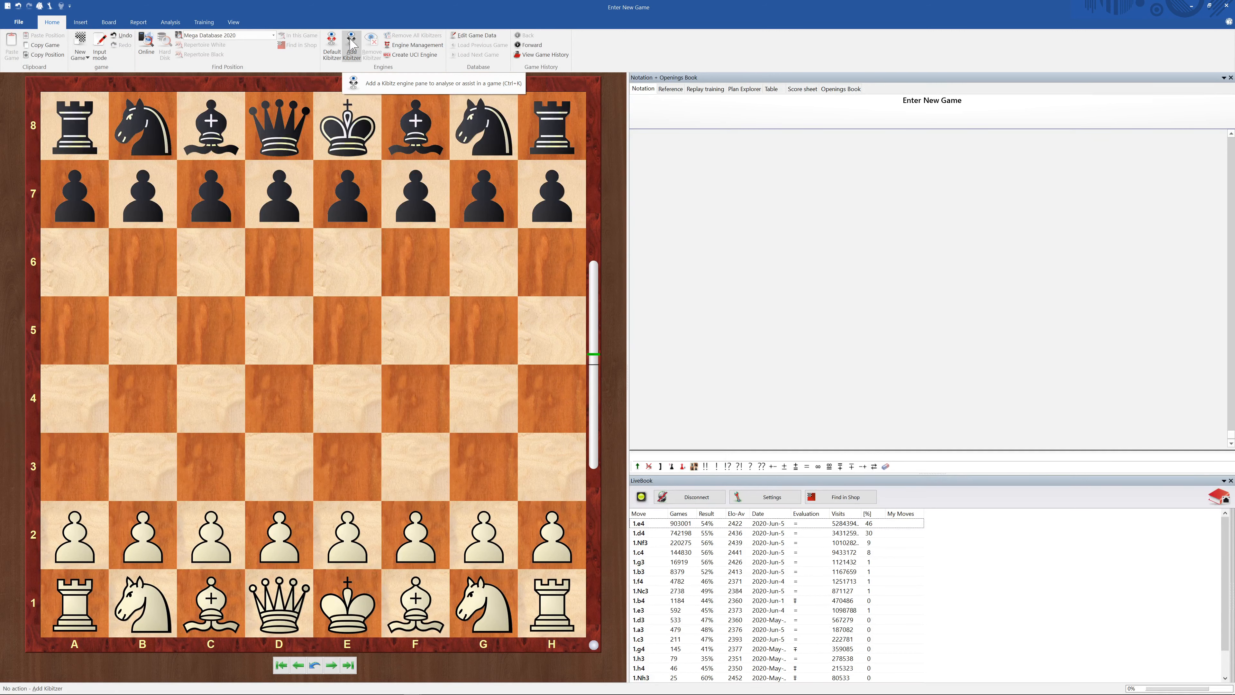
click(352, 52)
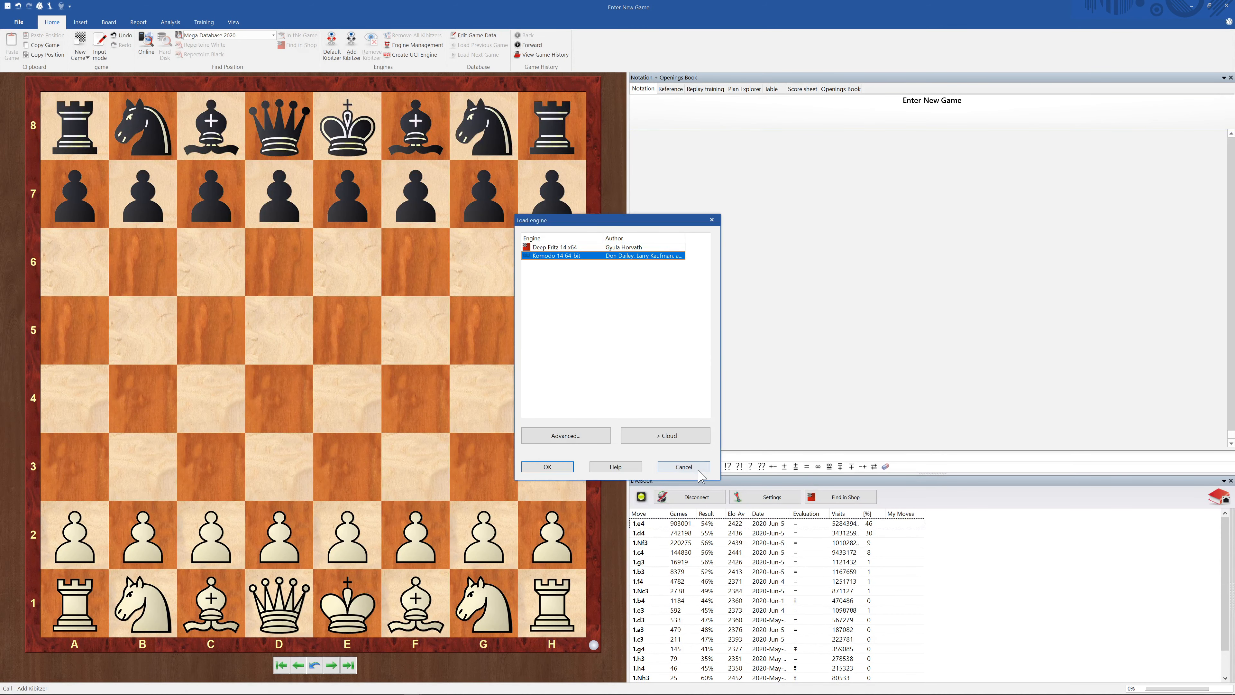
click(684, 467)
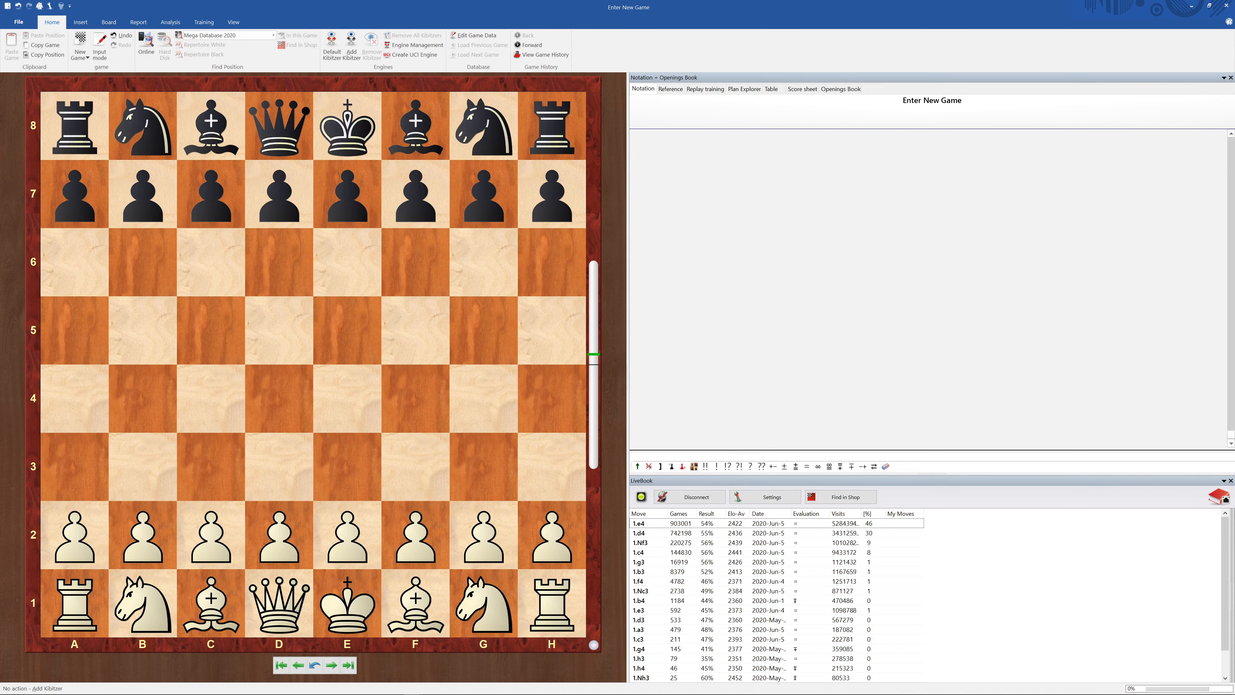